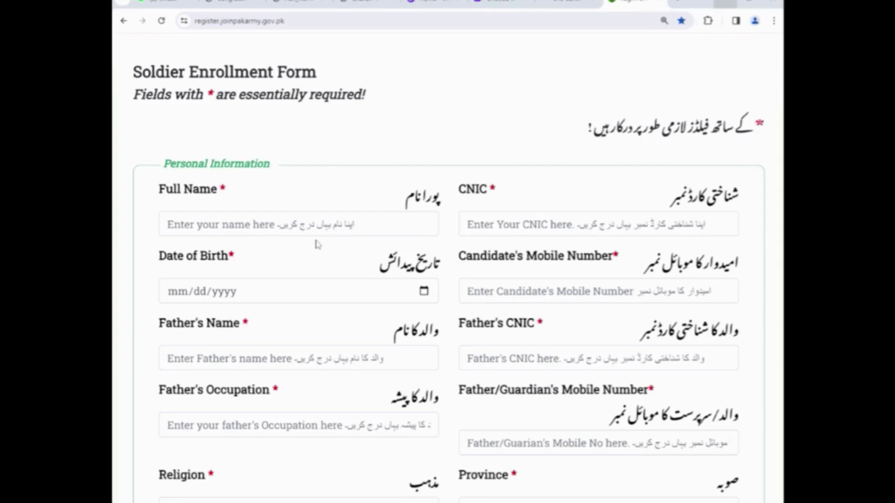
- Enter the candidate's full name and start typing the CNIC number
{"action": "scroll", "coordinate": [317, 245], "scroll_direction": "up", "scroll_amount": 6, "text": "ctrl"}
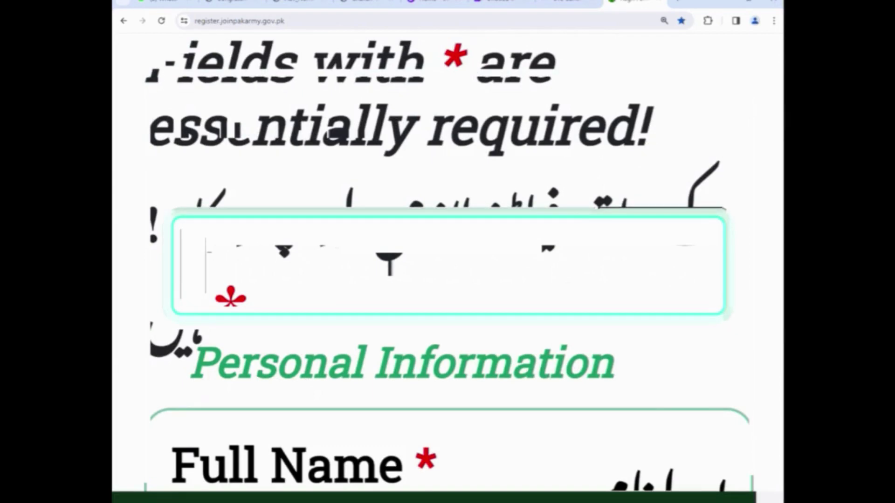
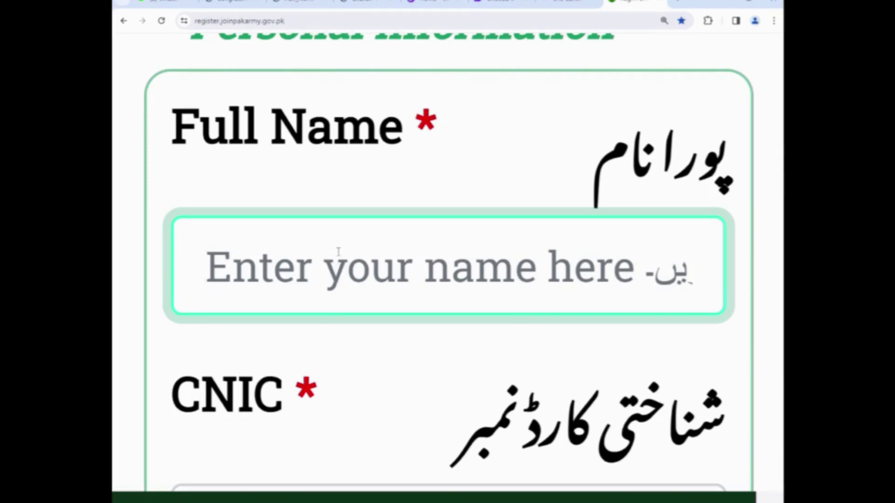
{"action": "key", "text": "Tab"}
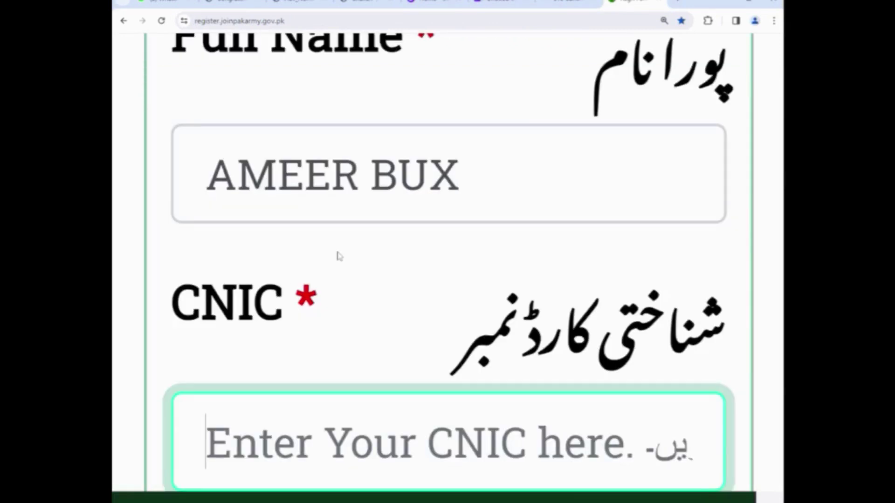
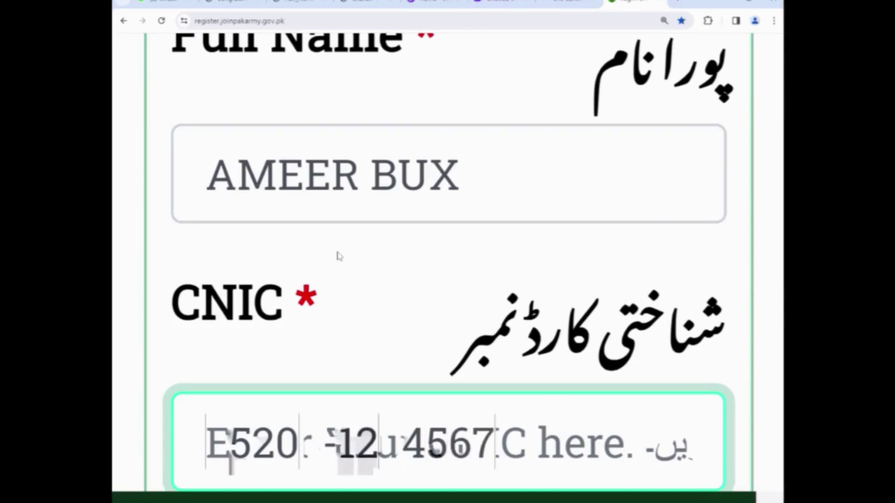
- Dismiss the male-candidates-only notice and move down toward the Date of Birth field
{"action": "scroll", "coordinate": [494, 320], "scroll_direction": "down", "scroll_amount": 2}
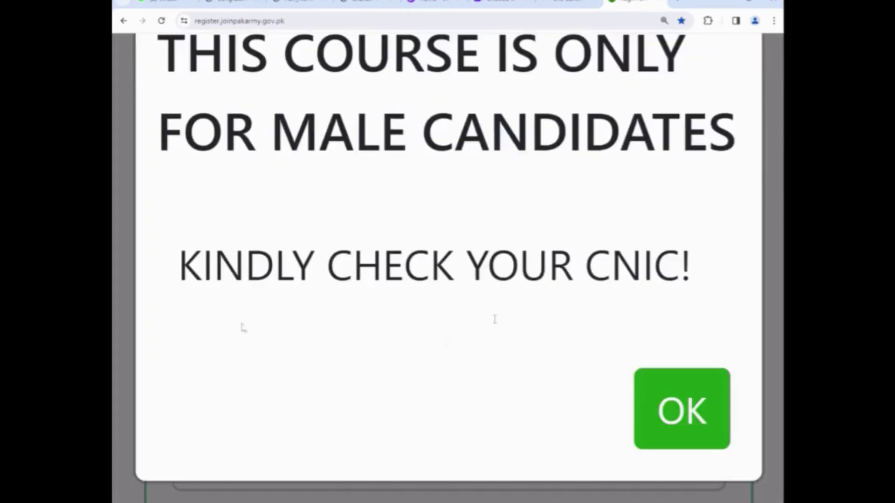
{"action": "left_click", "coordinate": [670, 406]}
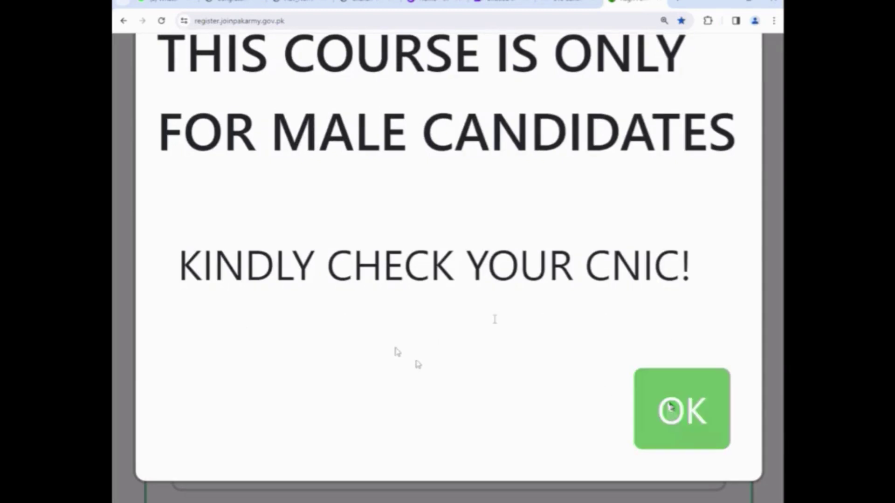
{"action": "scroll", "coordinate": [429, 300], "scroll_direction": "down", "scroll_amount": 6}
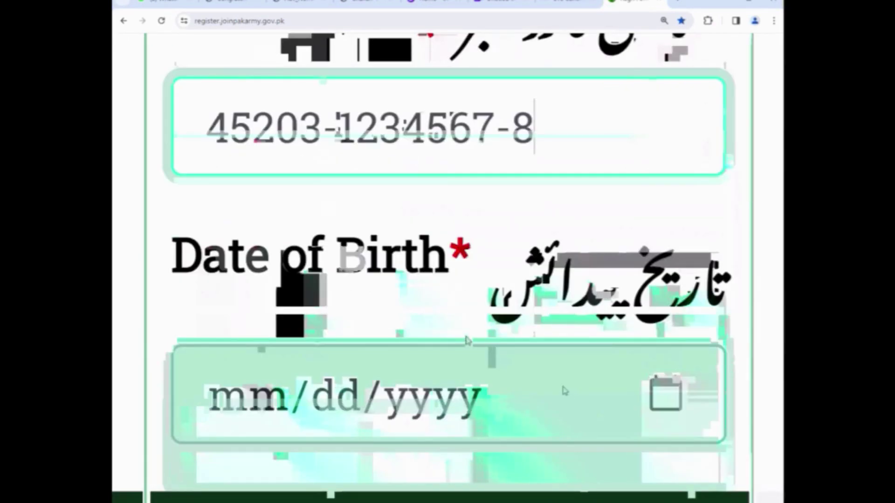
{"action": "key", "text": "ctrl+minus"}
{"action": "key", "text": "ctrl+minus"}
{"action": "key", "text": "ctrl+minus"}
{"action": "key", "text": "ctrl+minus"}
- Pick 1 January 2003 in the Date of Birth calendar so it reads 01/01/2003
{"action": "key", "text": "ctrl+plus"}
{"action": "key", "text": "ctrl+plus"}
{"action": "key", "text": "ctrl+plus"}
{"action": "left_click", "coordinate": [697, 257]}
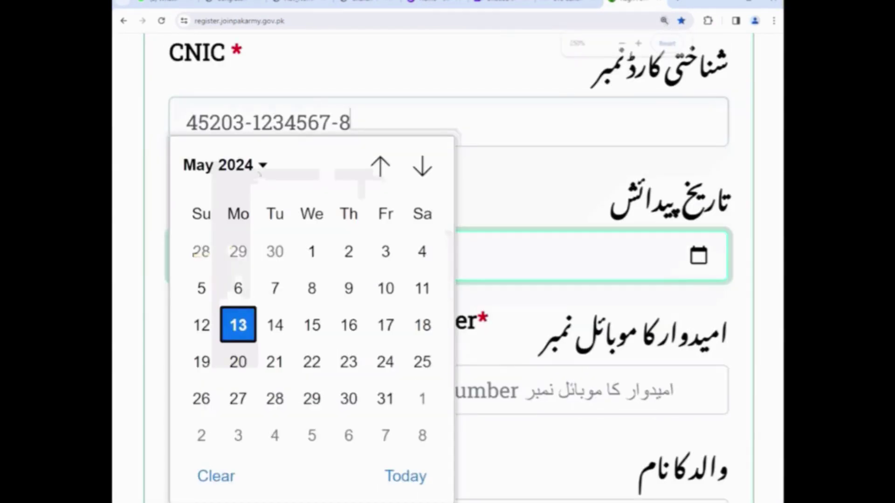
{"action": "left_click", "coordinate": [260, 167]}
{"action": "scroll", "coordinate": [223, 294], "scroll_direction": "up", "scroll_amount": 2}
{"action": "scroll", "coordinate": [225, 292], "scroll_direction": "up", "scroll_amount": 2}
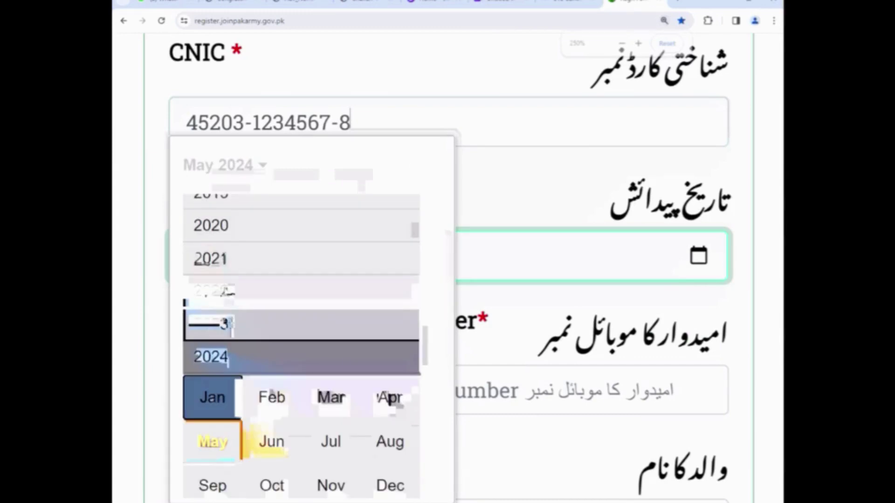
{"action": "scroll", "coordinate": [226, 292], "scroll_direction": "up", "scroll_amount": 10}
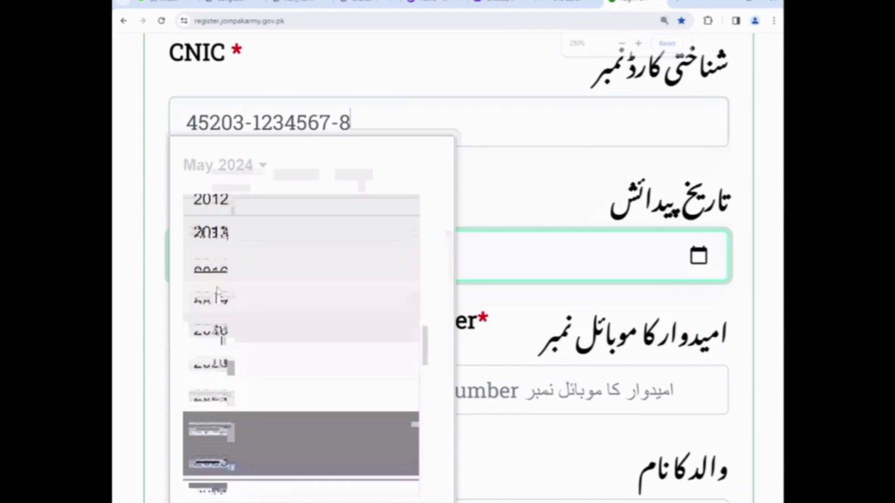
{"action": "scroll", "coordinate": [226, 280], "scroll_direction": "up", "scroll_amount": 2}
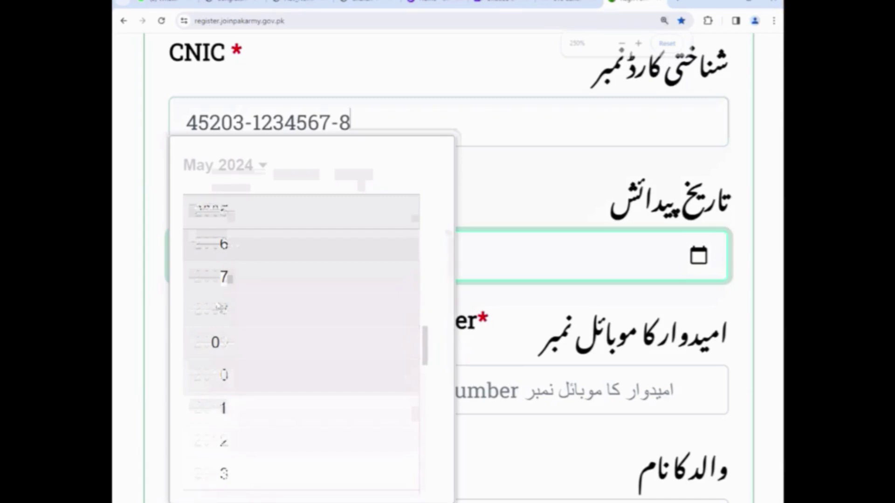
{"action": "scroll", "coordinate": [219, 308], "scroll_direction": "up", "scroll_amount": 2}
{"action": "left_click", "coordinate": [226, 217]}
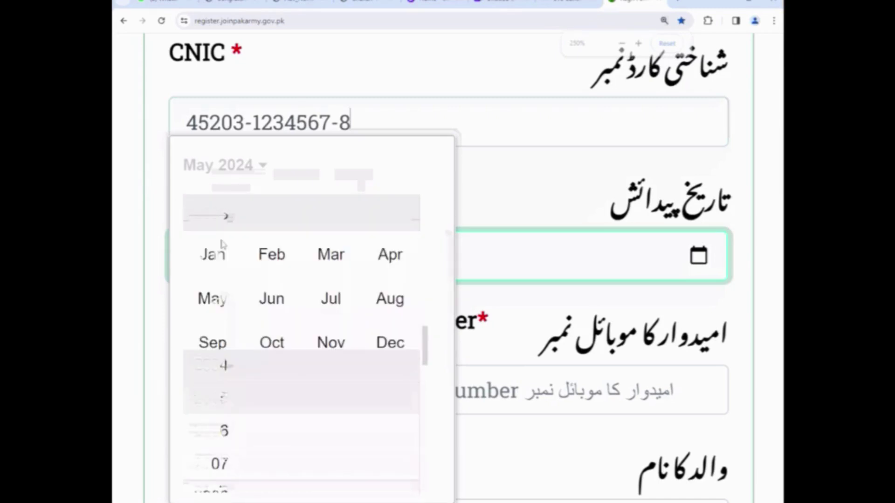
{"action": "left_click", "coordinate": [222, 246]}
{"action": "left_click", "coordinate": [320, 253]}
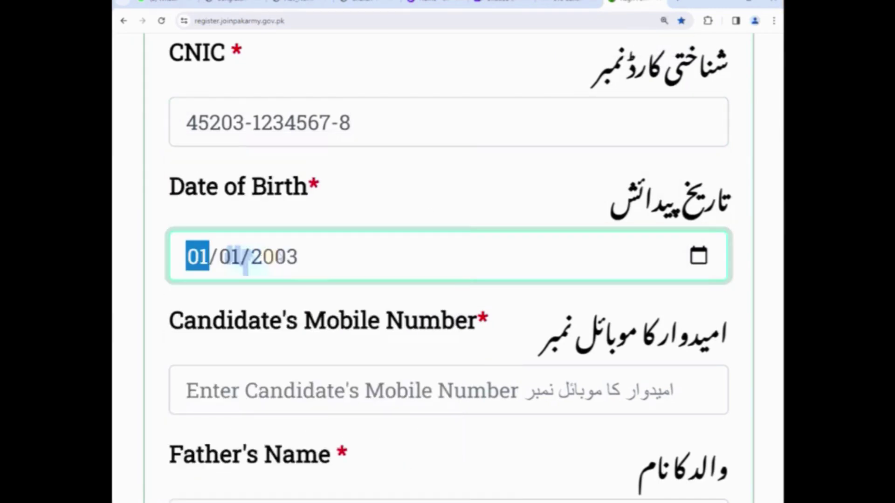
- Enter the candidate's mobile number and the father's name, correcting mistyped digits
{"action": "scroll", "coordinate": [245, 264], "scroll_direction": "down", "scroll_amount": 3}
{"action": "left_click", "coordinate": [250, 232]}
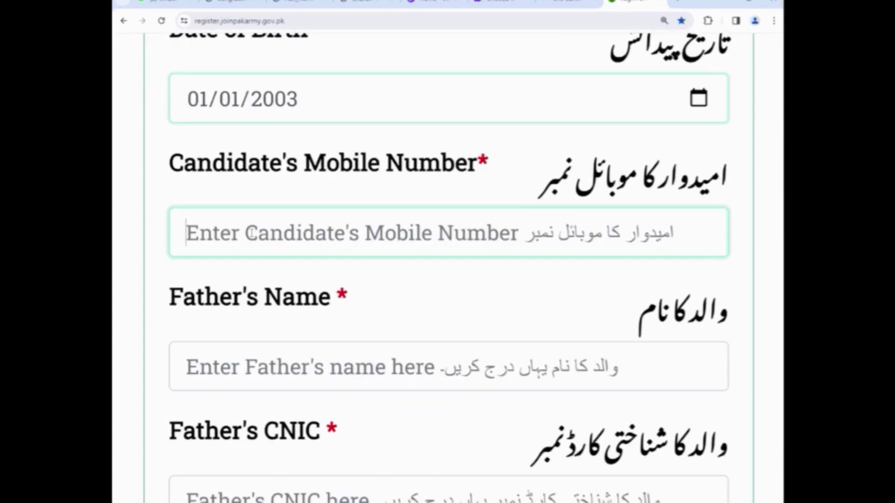
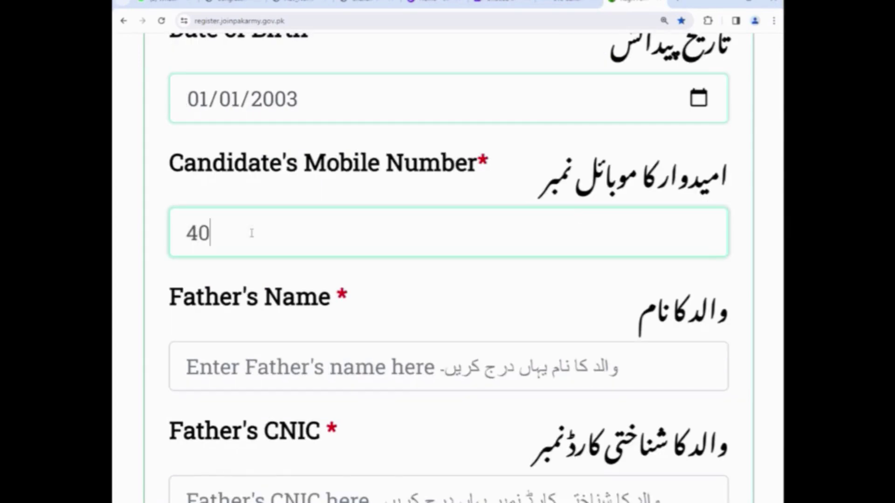
{"action": "key", "text": "BackSpace"}
{"action": "key", "text": "BackSpace"}
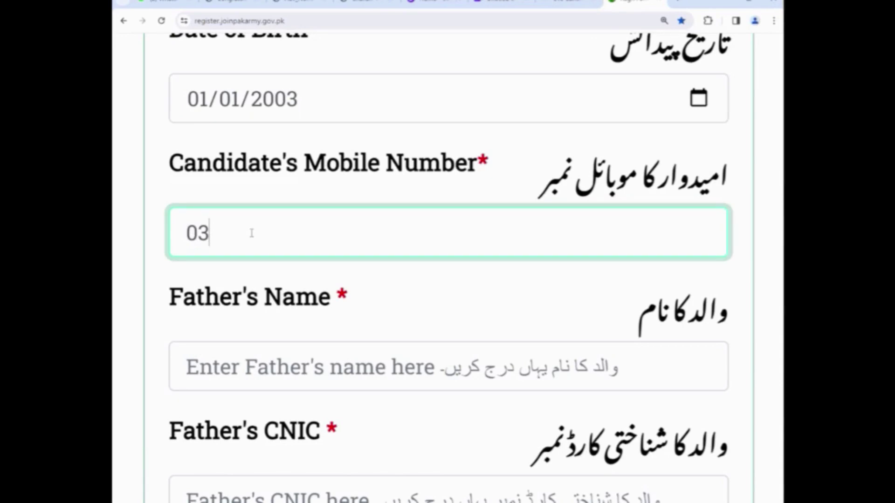
{"action": "key", "text": "BackSpace"}
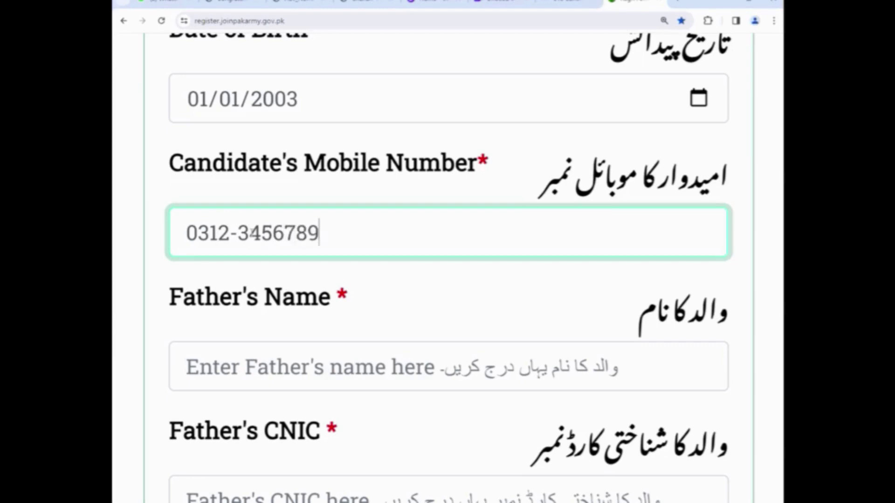
{"action": "key", "text": "Tab"}
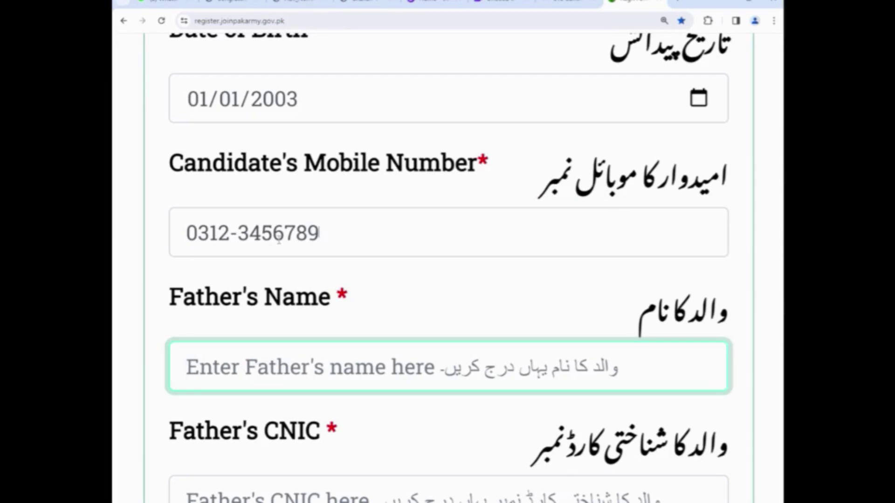
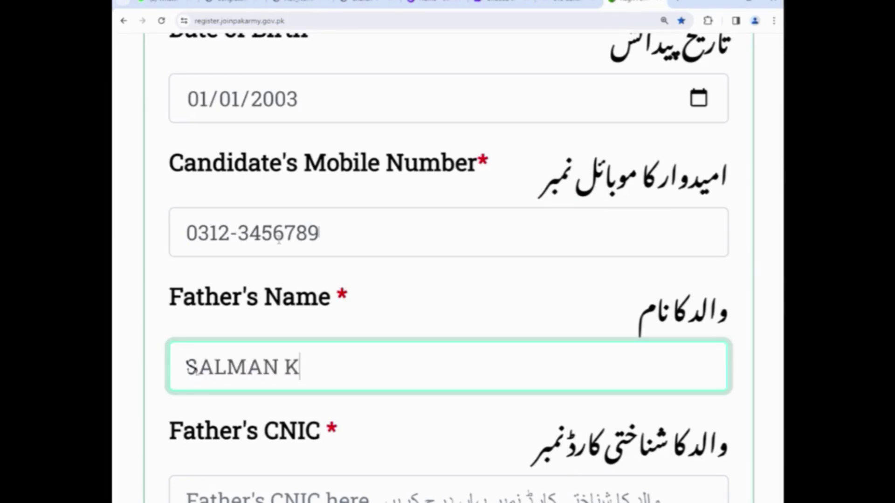
- Enter the father's CNIC number and set his occupation to Software Engineer
{"action": "key", "text": "Tab"}
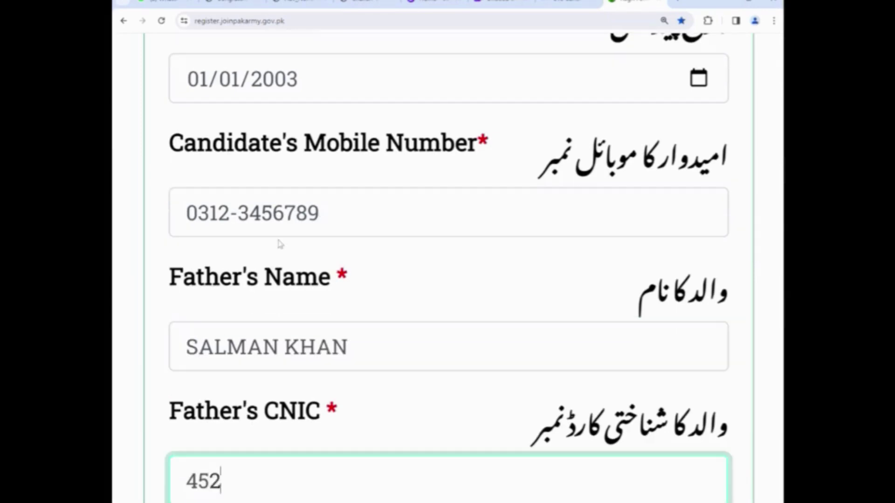
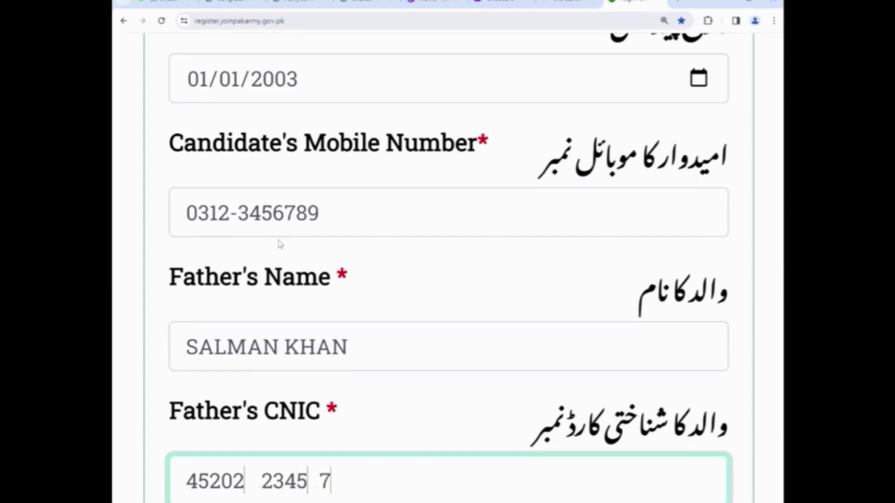
{"action": "key", "text": "Tab"}
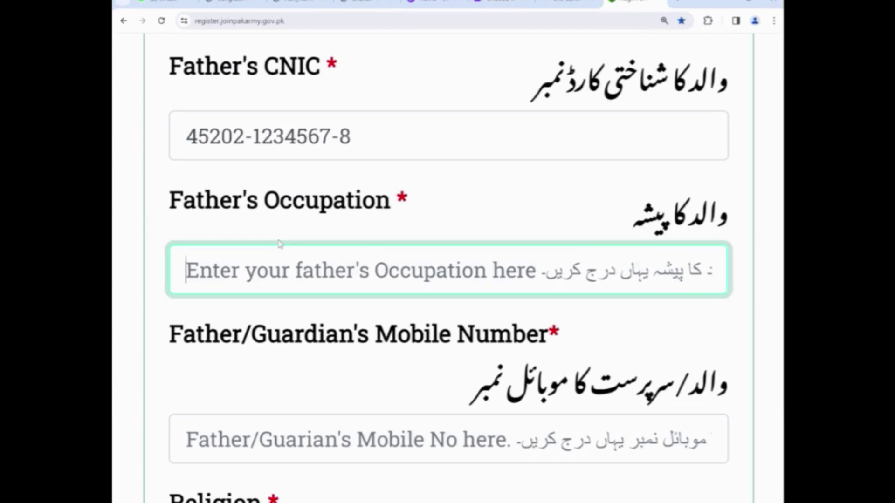
{"action": "type", "text": "E"}
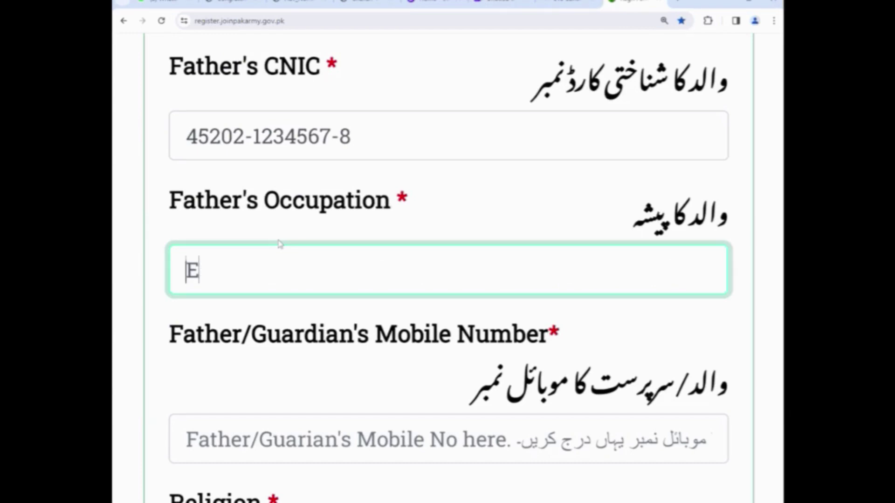
{"action": "type", "text": "Soft"}
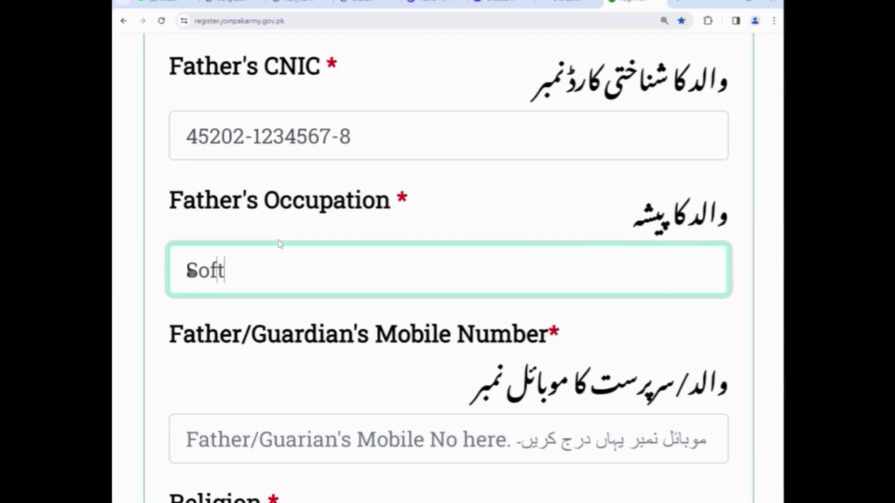
{"action": "type", "text": "ware "}
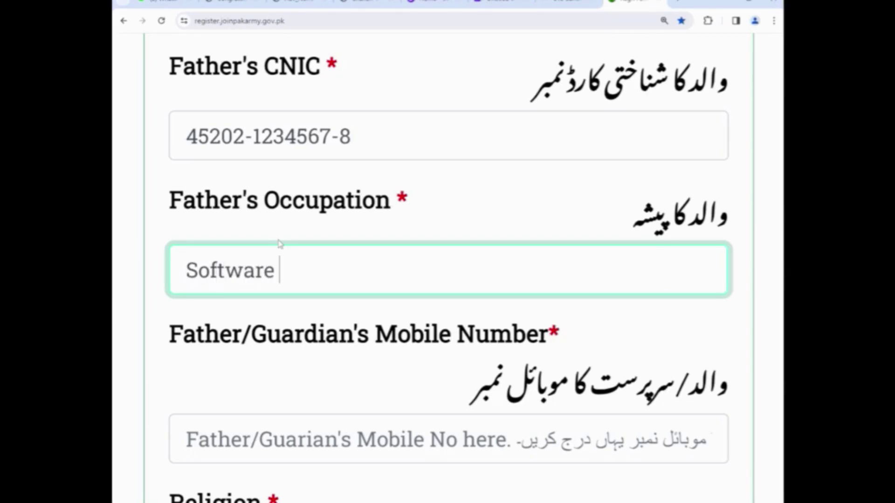
{"action": "type", "text": "Engine"}
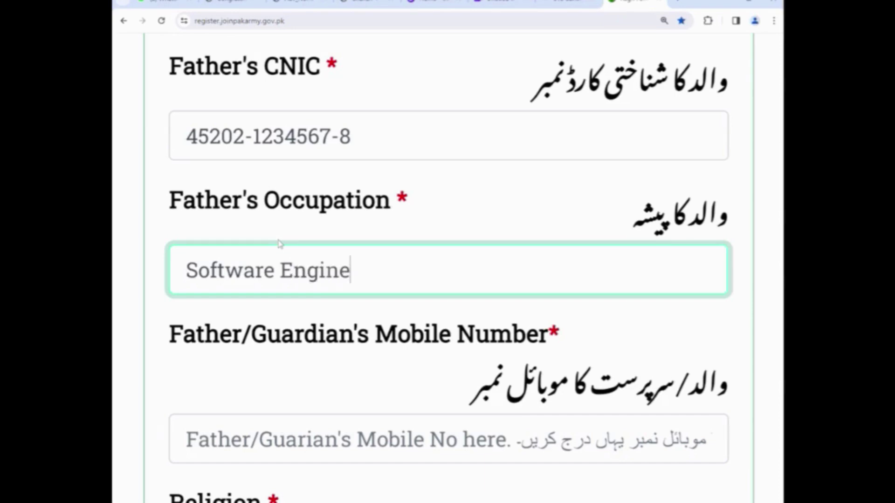
{"action": "type", "text": "ering"}
{"action": "key", "text": "BackSpace"}
{"action": "key", "text": "BackSpace"}
{"action": "key", "text": "BackSpace"}
{"action": "key", "text": "BackSpace"}
- Enter the father/guardian's mobile number and move on to Religion
{"action": "scroll", "coordinate": [308, 354], "scroll_direction": "down", "scroll_amount": 2}
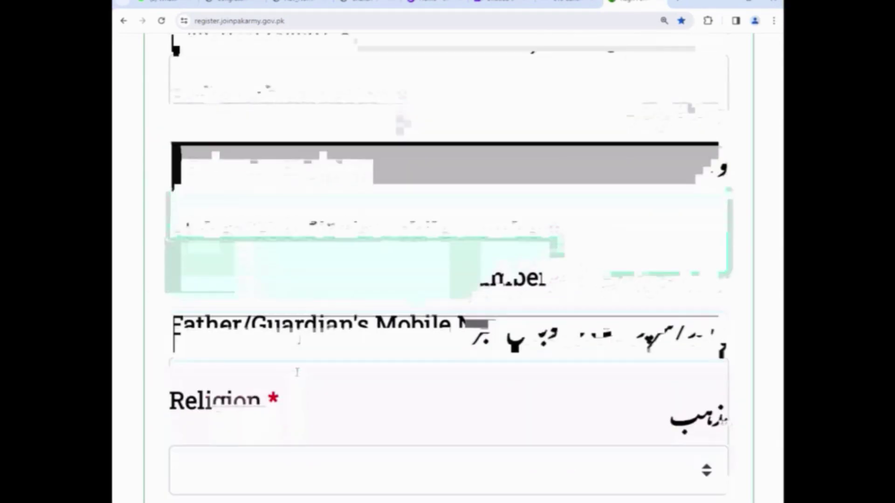
{"action": "left_click", "coordinate": [297, 372]}
{"action": "type", "text": "0312"}
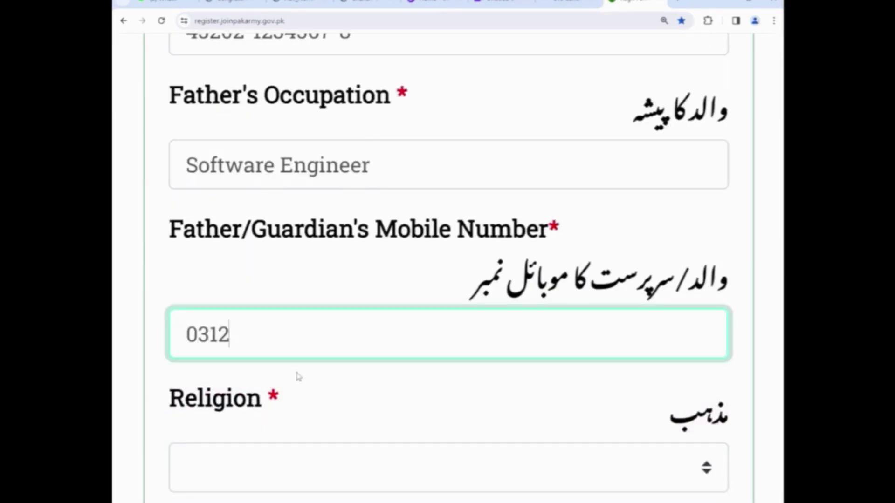
{"action": "type", "text": "-3456"}
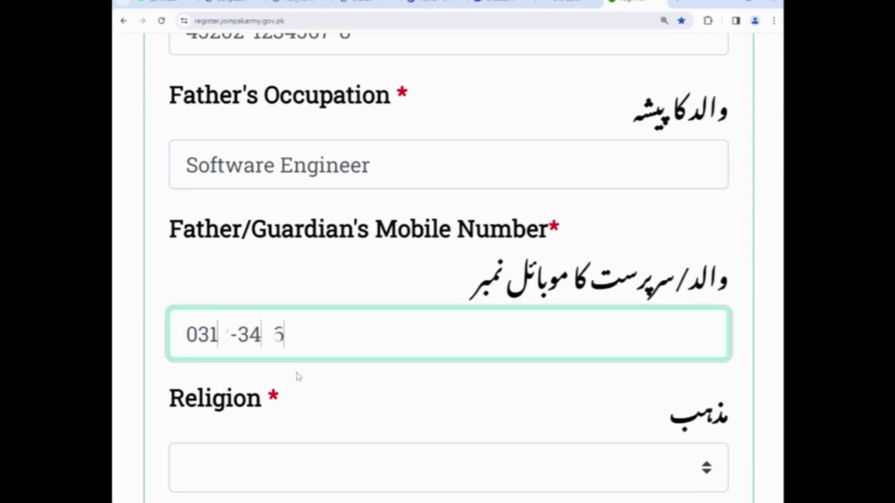
{"action": "type", "text": "789"}
{"action": "key", "text": "Tab"}
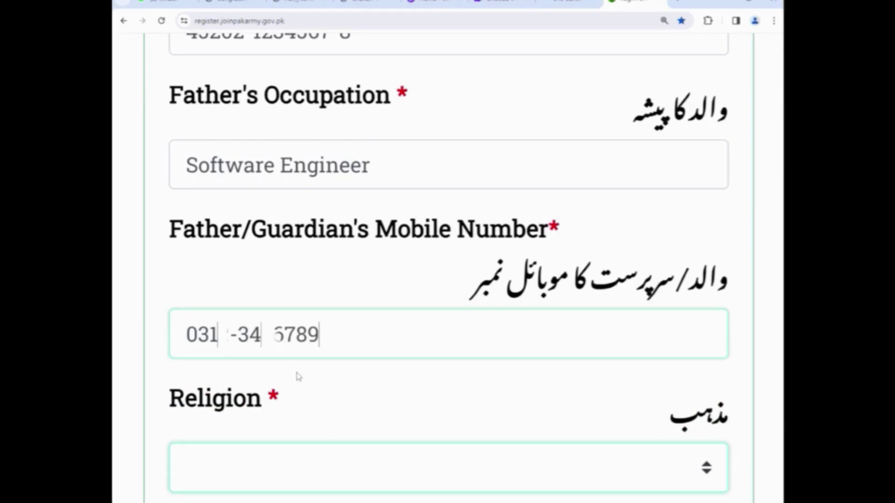
{"action": "scroll", "coordinate": [295, 405], "scroll_direction": "down", "scroll_amount": 2}
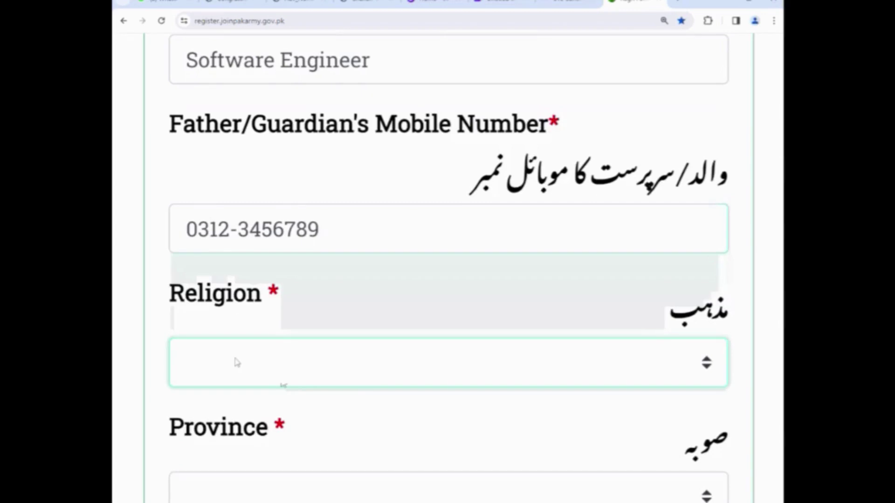
- Set religion to Islam and province to Sindh
{"action": "left_click", "coordinate": [236, 363]}
{"action": "left_click", "coordinate": [209, 163]}
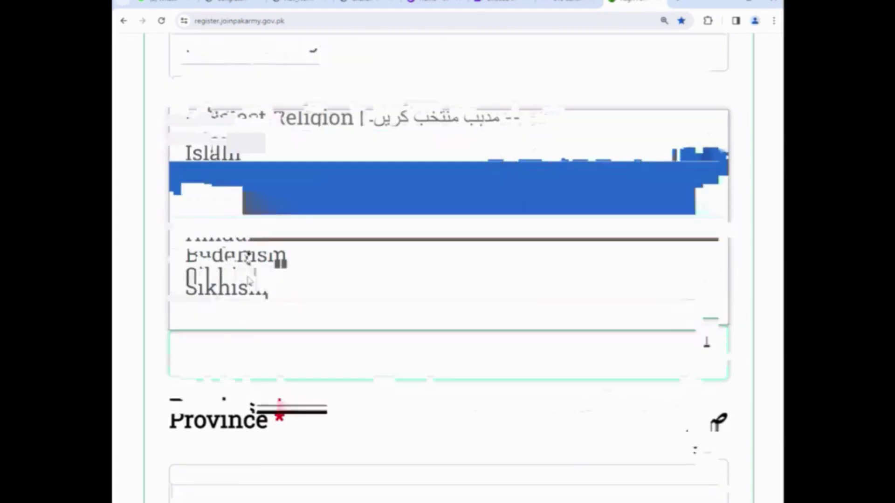
{"action": "scroll", "coordinate": [250, 282], "scroll_direction": "down", "scroll_amount": 1}
{"action": "left_click", "coordinate": [226, 235]}
{"action": "left_click", "coordinate": [229, 300]}
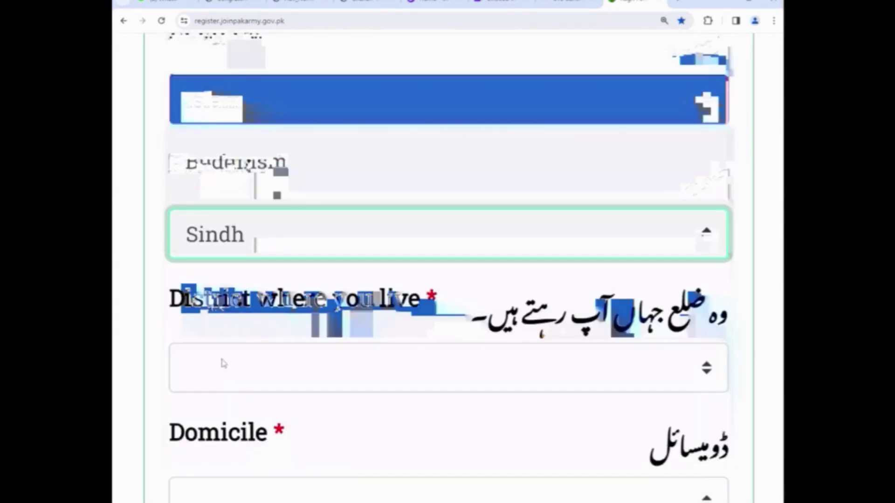
- Choose Khairpur District as the district where the candidate lives
{"action": "scroll", "coordinate": [222, 364], "scroll_direction": "down", "scroll_amount": 2}
{"action": "left_click", "coordinate": [226, 275]}
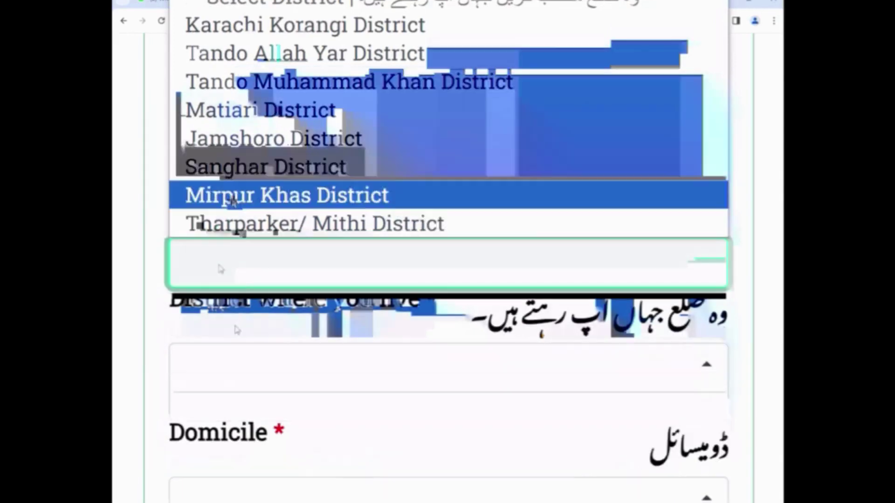
{"action": "left_click", "coordinate": [228, 194]}
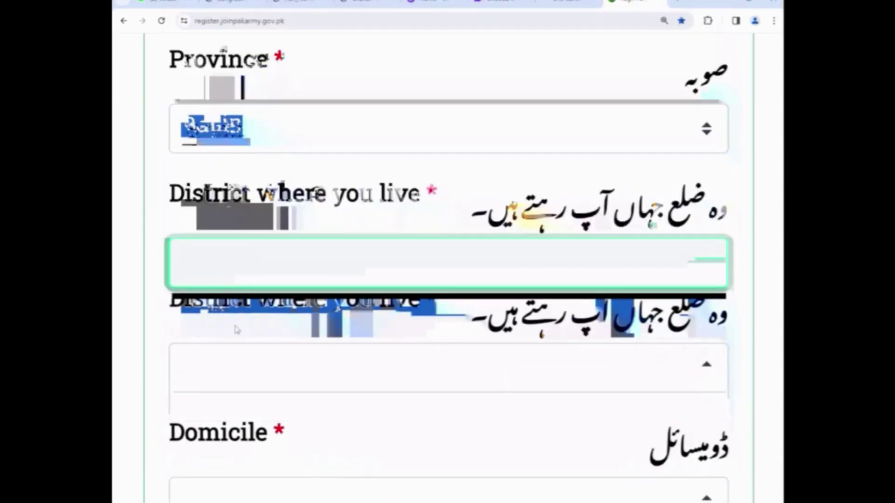
{"action": "left_click", "coordinate": [247, 269]}
{"action": "key", "text": "k"}
{"action": "key", "text": "k"}
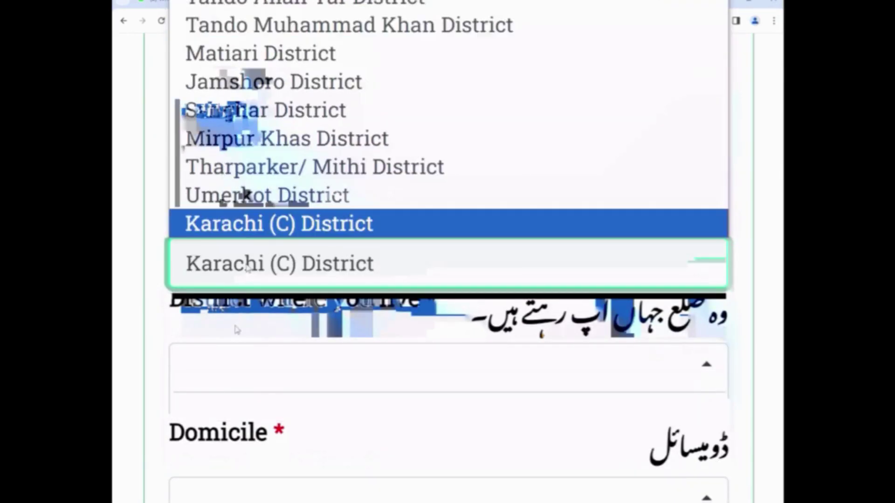
{"action": "key", "text": "k"}
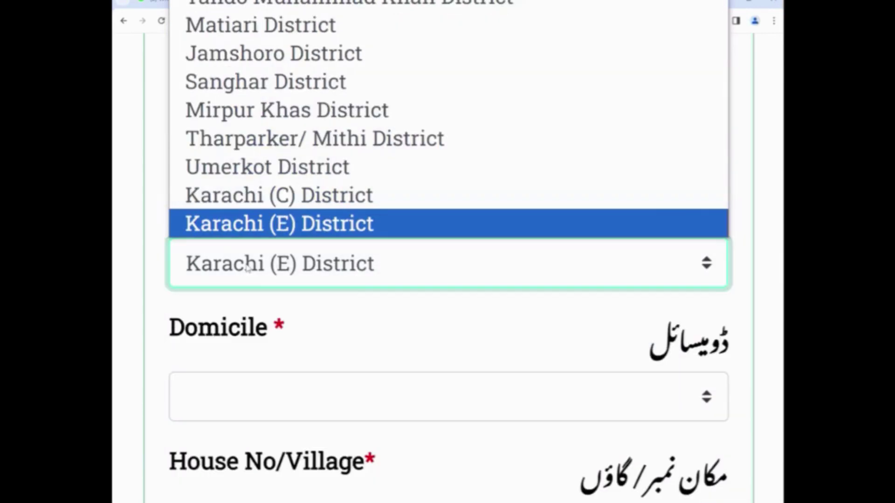
{"action": "key", "text": "k"}
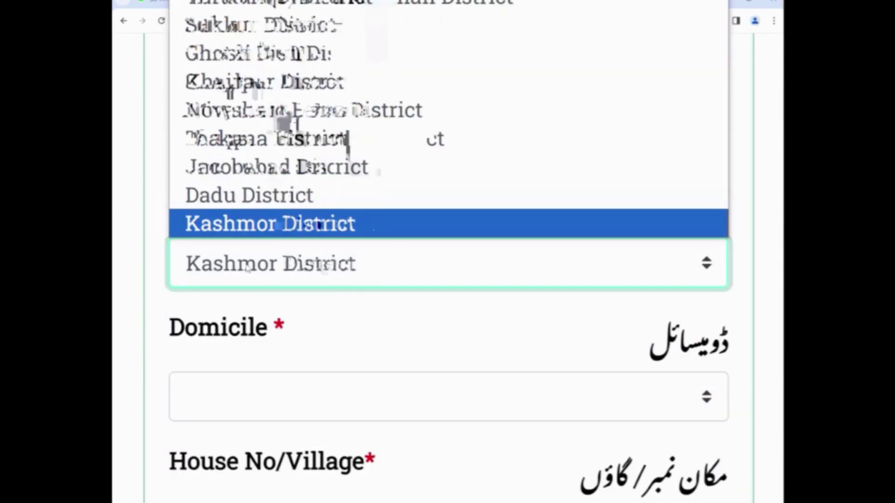
{"action": "key", "text": "k"}
{"action": "key", "text": "k"}
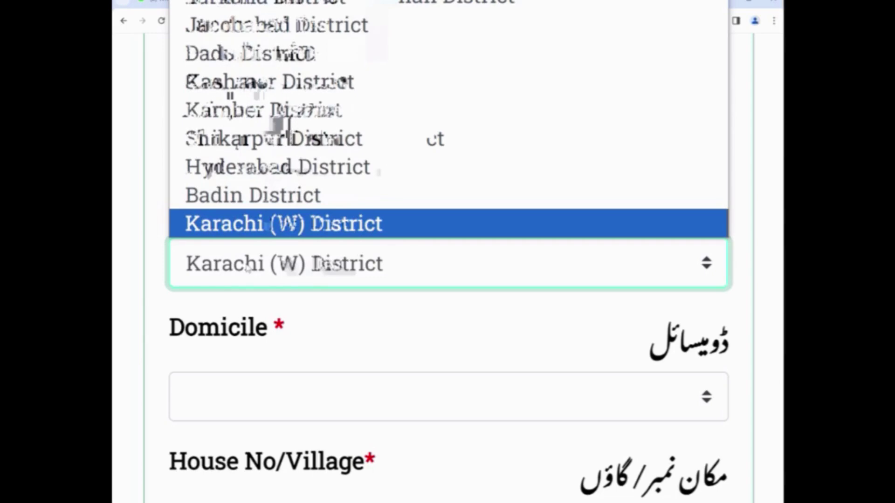
{"action": "key", "text": "k"}
{"action": "key", "text": "k"}
{"action": "key", "text": "k"}
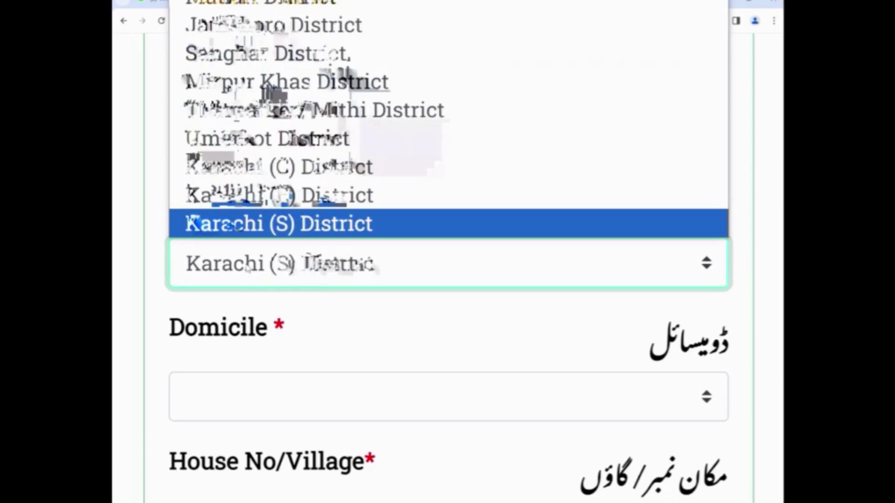
{"action": "key", "text": "k"}
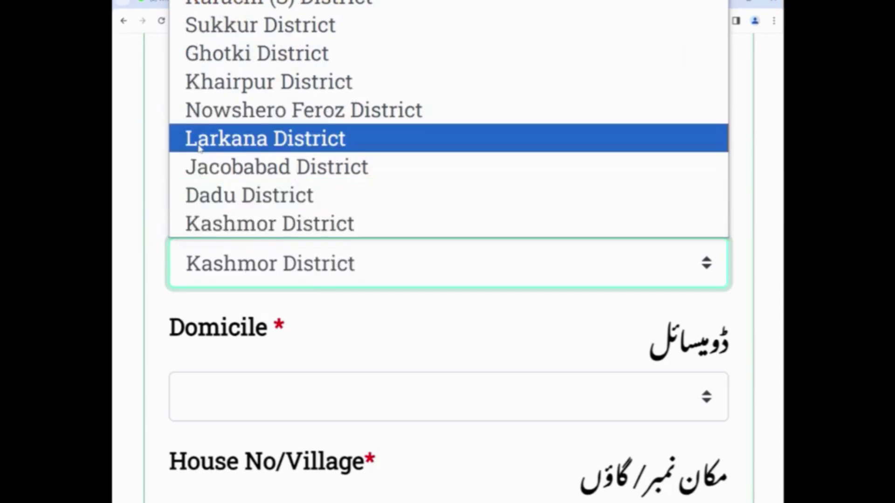
{"action": "left_click", "coordinate": [233, 83]}
- Set the domicile to Khairpur
{"action": "scroll", "coordinate": [235, 305], "scroll_direction": "down", "scroll_amount": 2}
{"action": "left_click", "coordinate": [236, 305]}
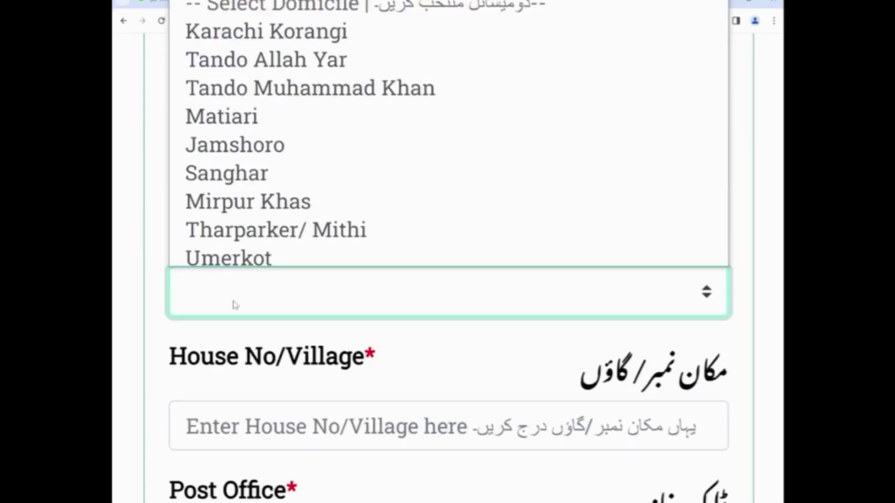
{"action": "key", "text": "k"}
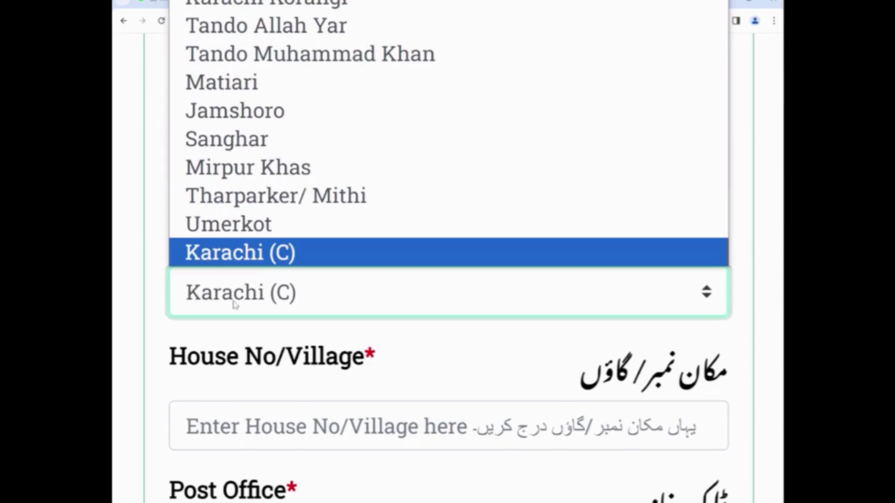
{"action": "type", "text": "kas"}
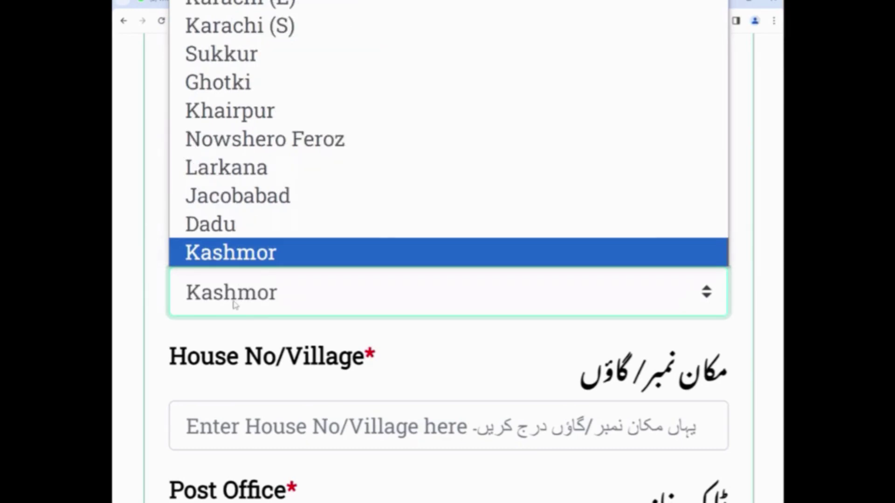
{"action": "type", "text": "l"}
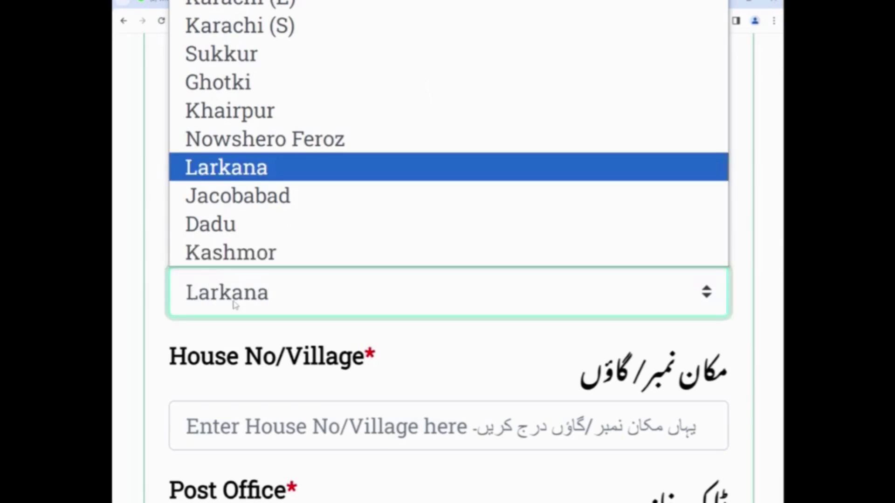
{"action": "key", "text": "Return"}
- Enter the candidate's home address in House No/Village, leaving Post Office empty
{"action": "type", "text": "kh"}
{"action": "scroll", "coordinate": [237, 312], "scroll_direction": "down", "scroll_amount": 2}
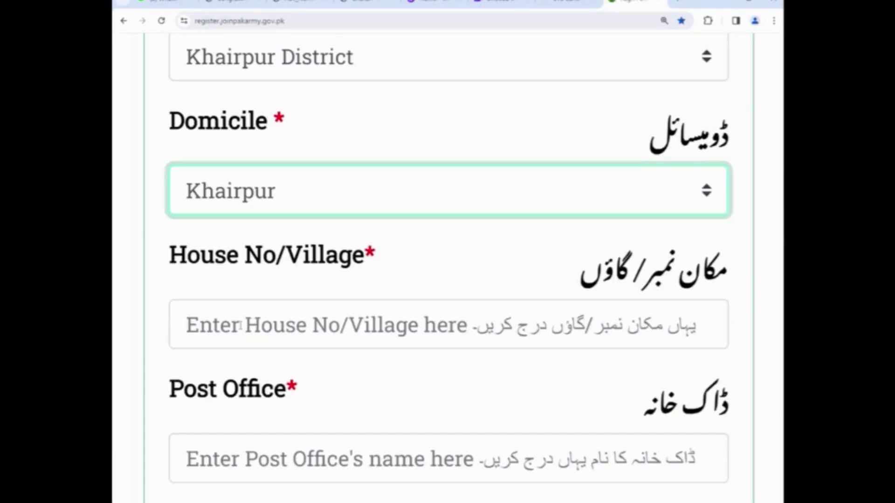
{"action": "left_click", "coordinate": [248, 329]}
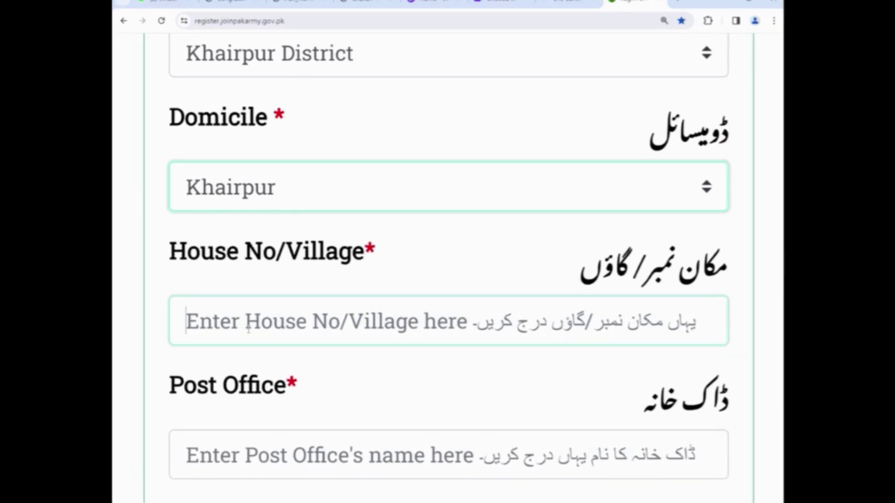
{"action": "type", "text": "Rohr"}
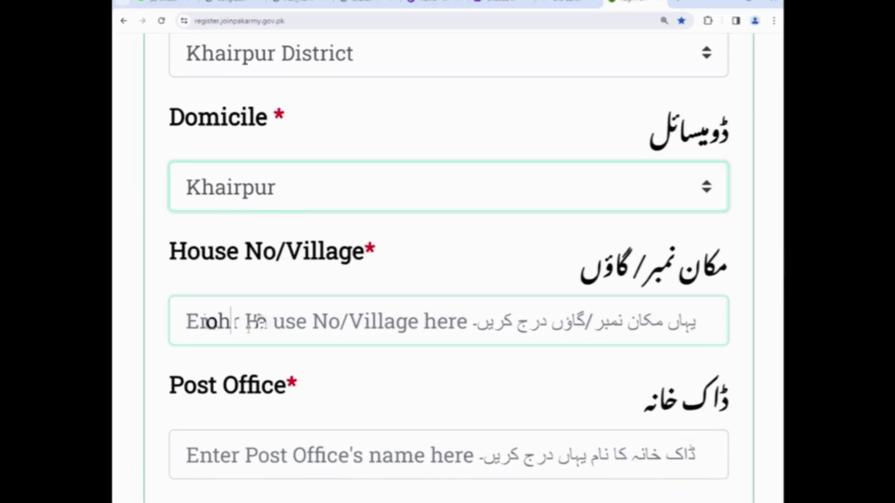
{"action": "type", "text": "alla ........ ."}
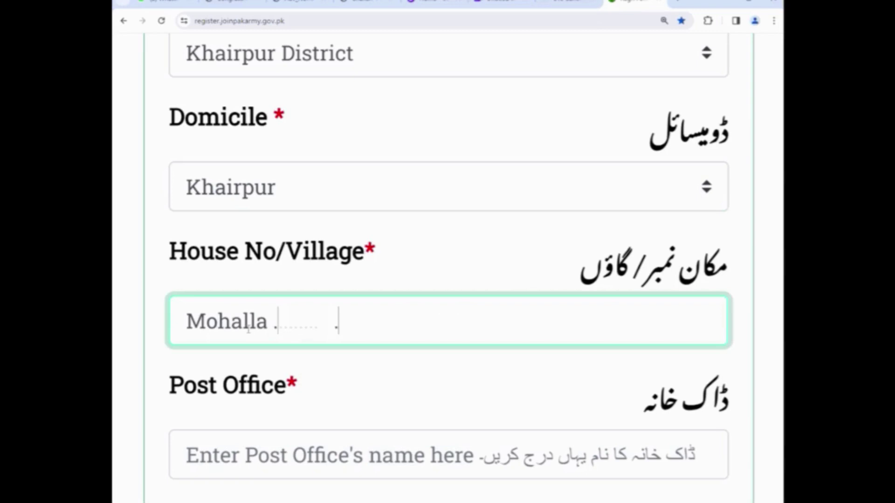
{"action": "key", "text": "Tab"}
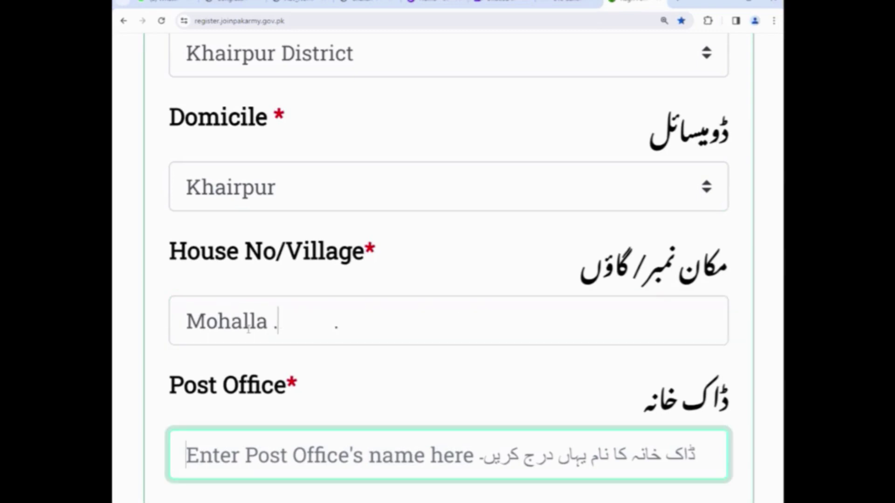
{"action": "type", "text": "00"}
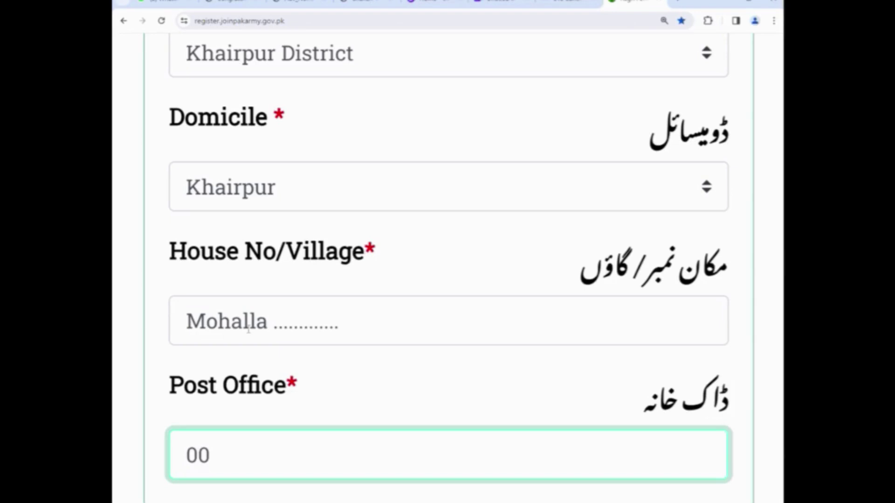
{"action": "type", "text": " 0"}
{"action": "key", "text": "BackSpace"}
{"action": "key", "text": "BackSpace"}
{"action": "key", "text": "BackSpace"}
{"action": "key", "text": "BackSpace"}
{"action": "scroll", "coordinate": [364, 400], "scroll_direction": "down", "scroll_amount": 1}
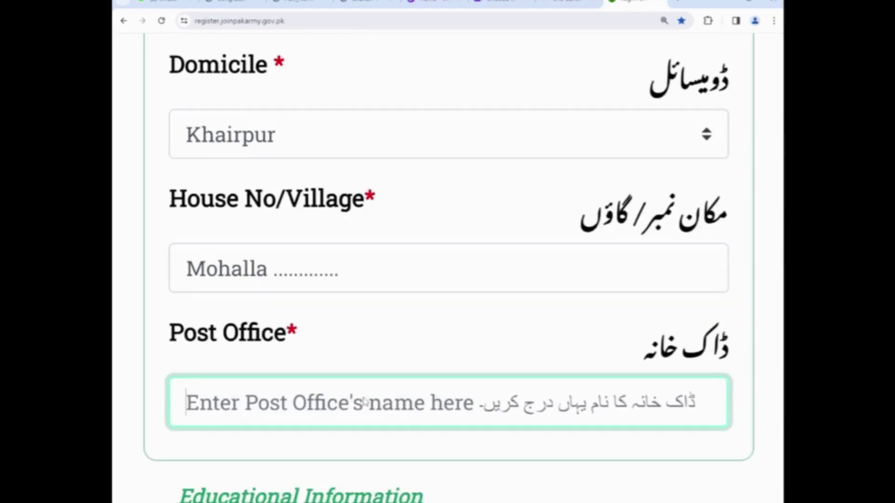
- Search Google for the Khairpur postal code in a new tab, then return to the form
{"action": "left_click", "coordinate": [684, 5]}
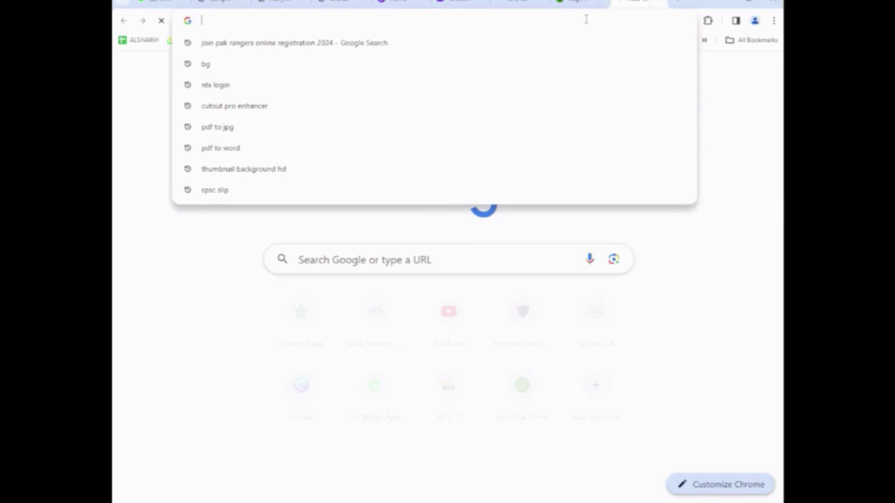
{"action": "type", "text": "Khairpur P"}
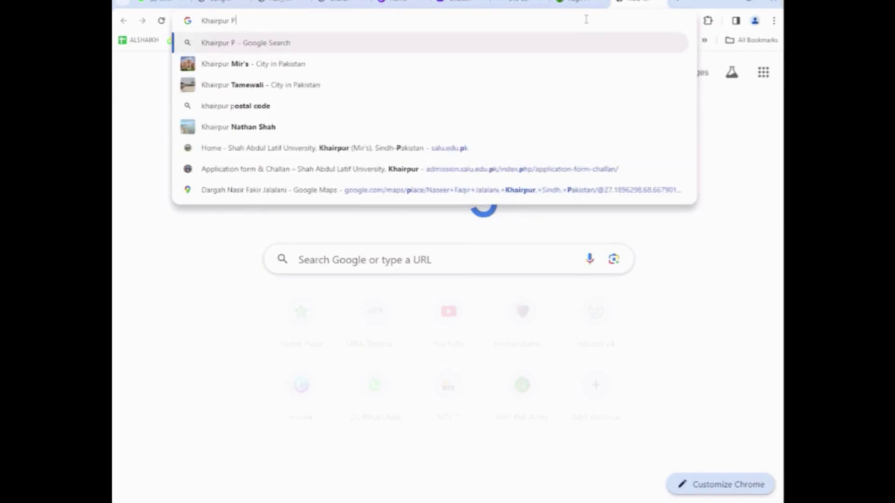
{"action": "type", "text": "ostal"}
{"action": "key", "text": "Return"}
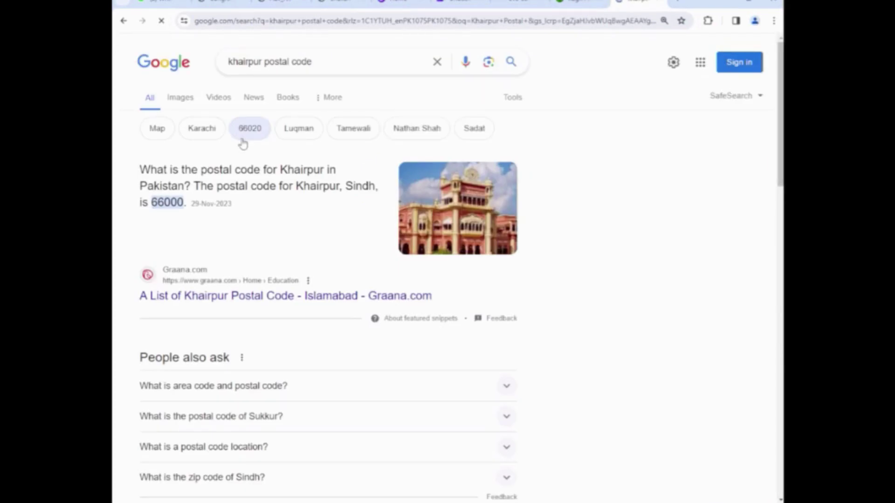
{"action": "left_click", "coordinate": [576, 4]}
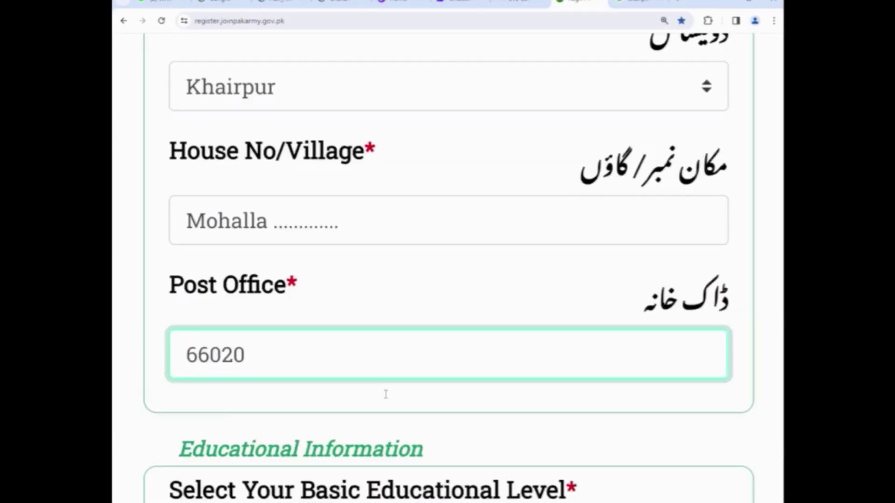
- With Post Office at 66020, choose Under Matric as the basic educational level
{"action": "scroll", "coordinate": [386, 394], "scroll_direction": "down", "scroll_amount": 2}
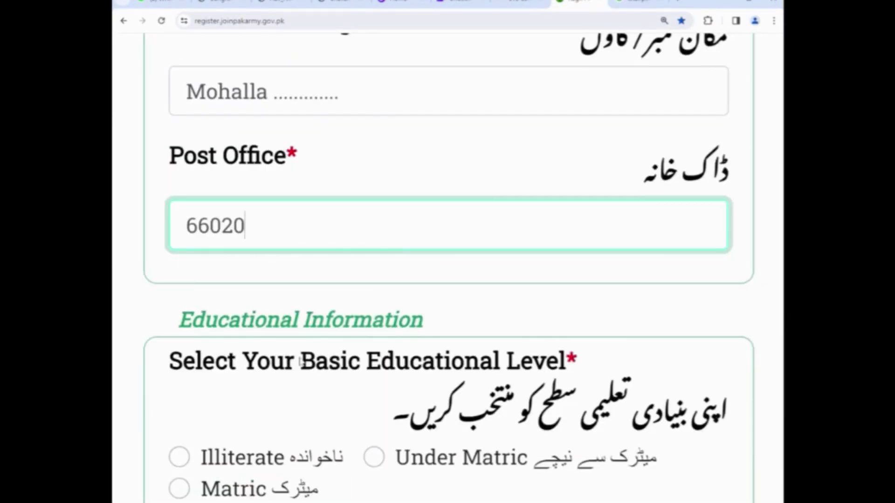
{"action": "scroll", "coordinate": [300, 361], "scroll_direction": "down", "scroll_amount": 3}
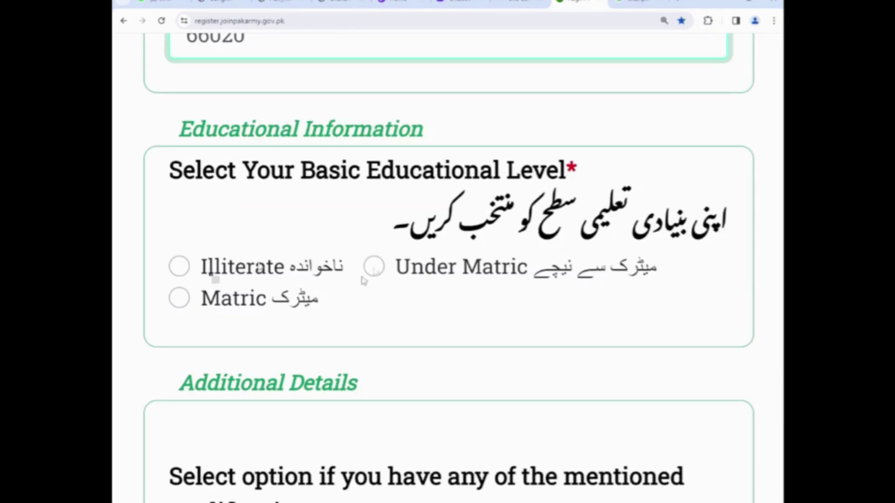
{"action": "left_click", "coordinate": [373, 267]}
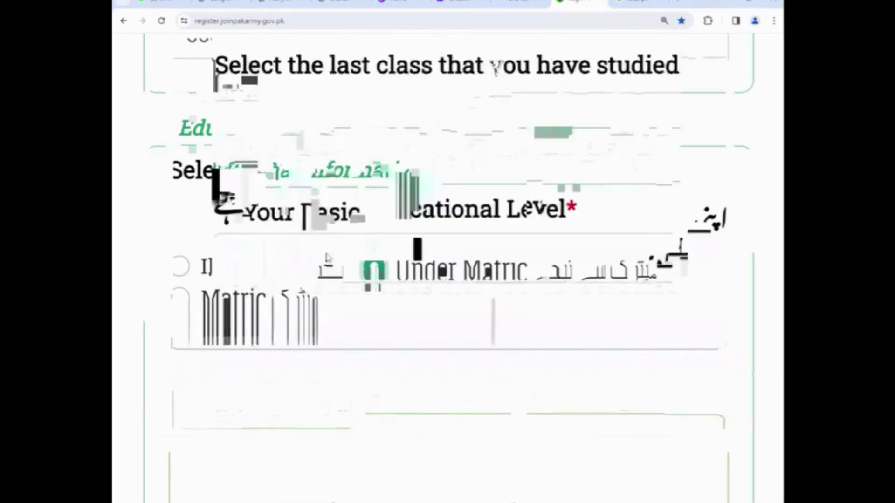